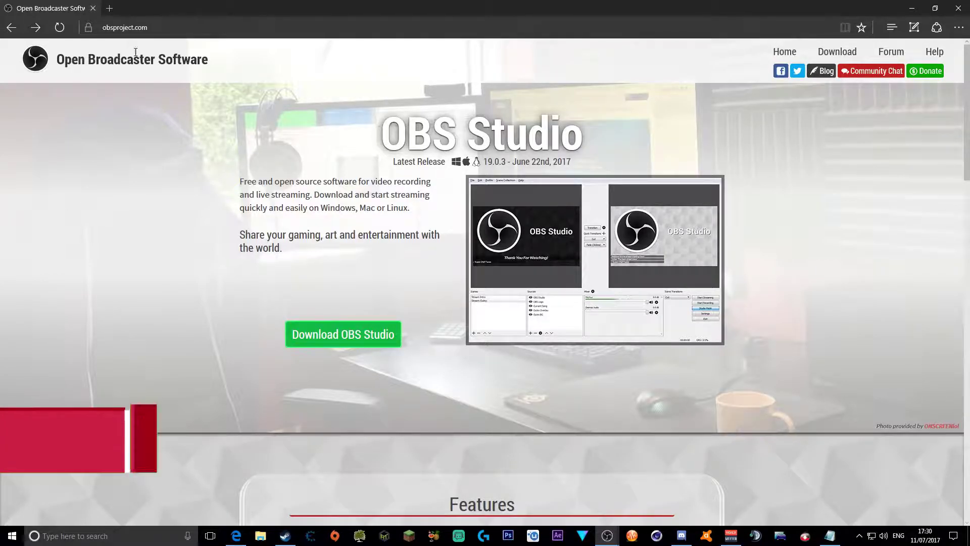
Step: Download the OBS Studio 19.0.3 installer for Windows 7+ and dismiss the download bar
left_click(344, 346)
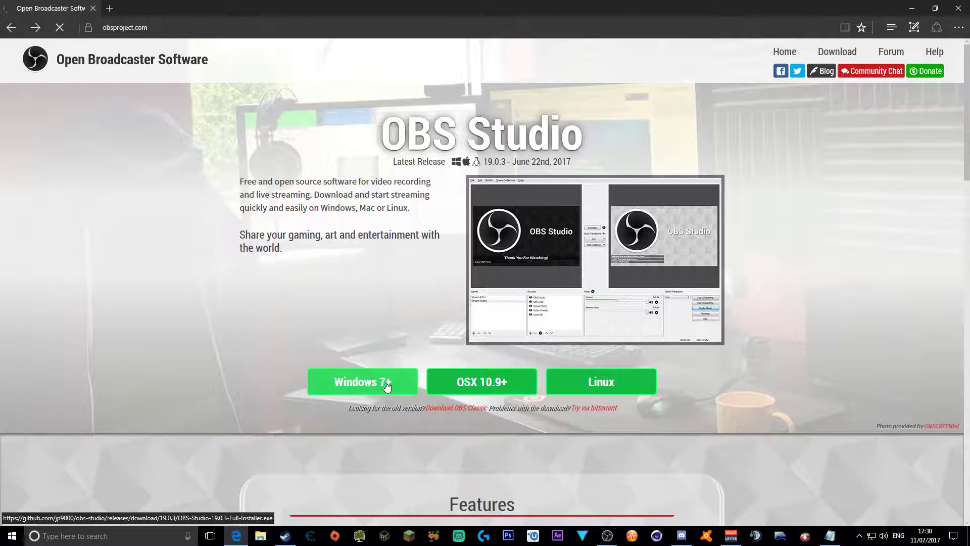
left_click(388, 385)
left_click(714, 505)
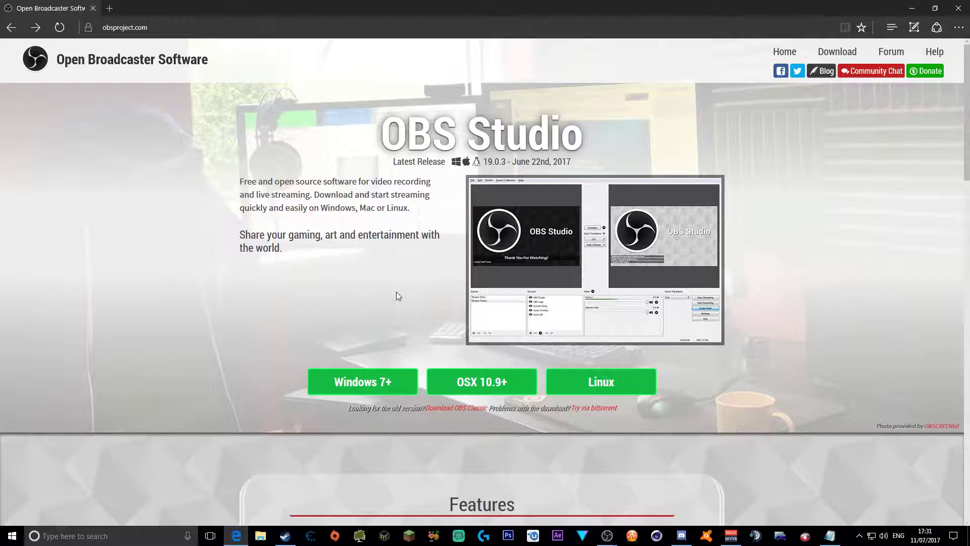
Step: Minimize Edge, reposition the OBS window, and briefly check then hide the VoiceMeeter mixer
left_click(909, 8)
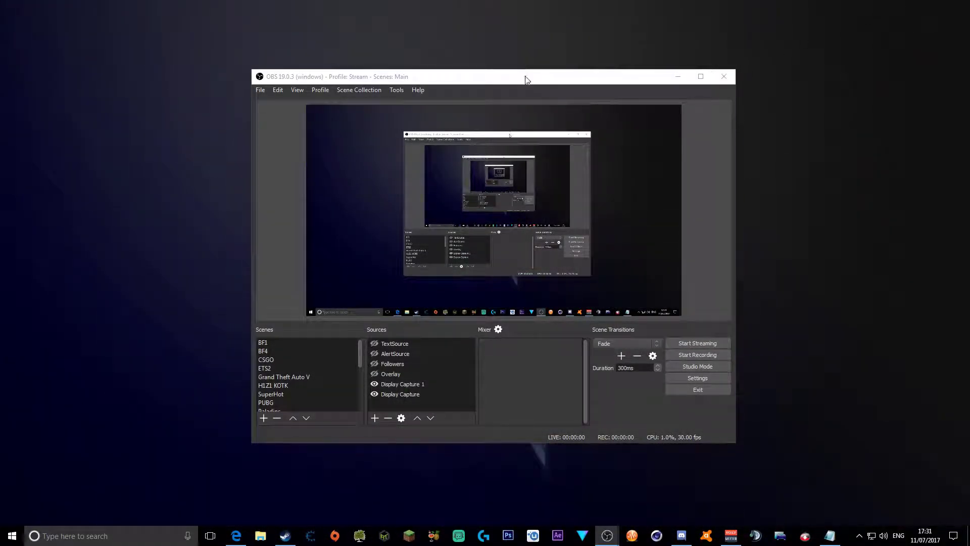
left_click_drag(525, 78, 493, 74)
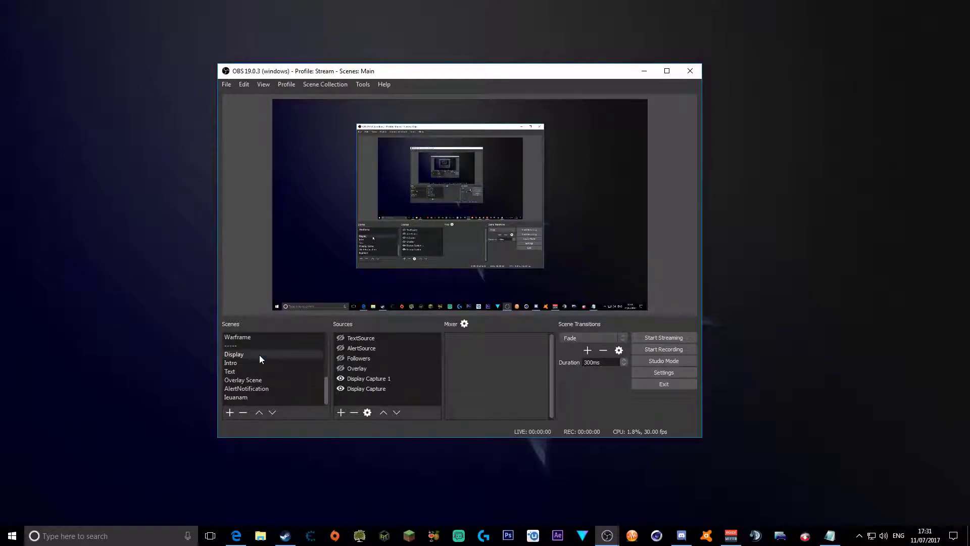
scroll(243, 346, "down", 1)
scroll(248, 348, "up", 1)
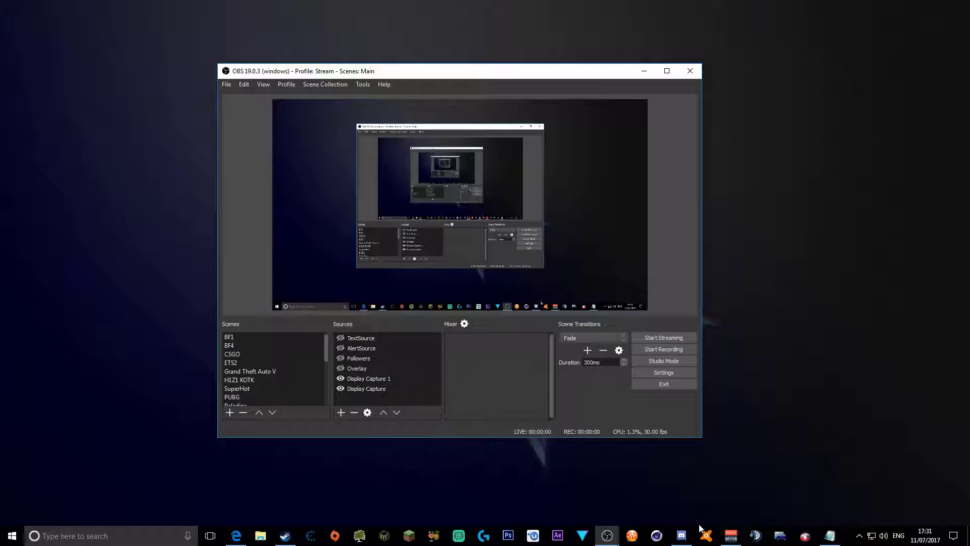
left_click(732, 535)
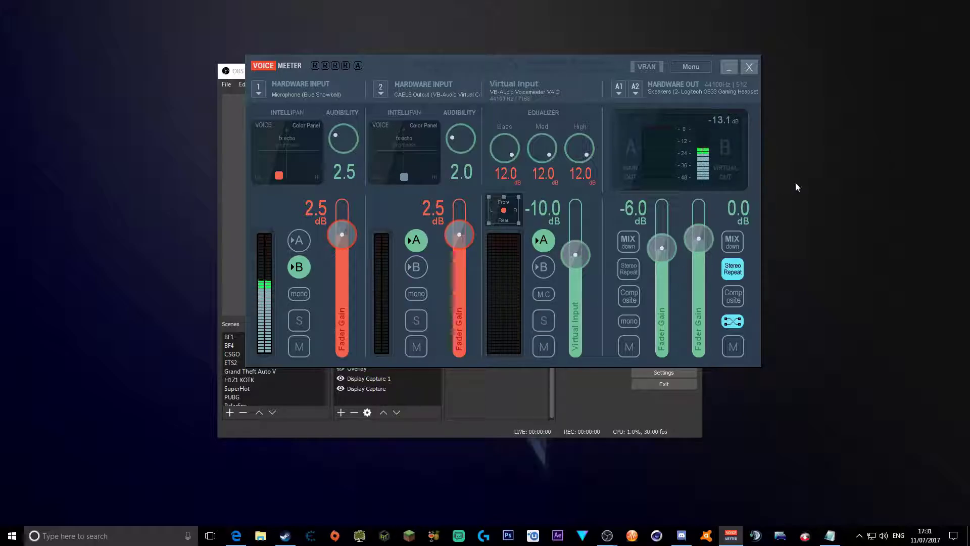
left_click(728, 67)
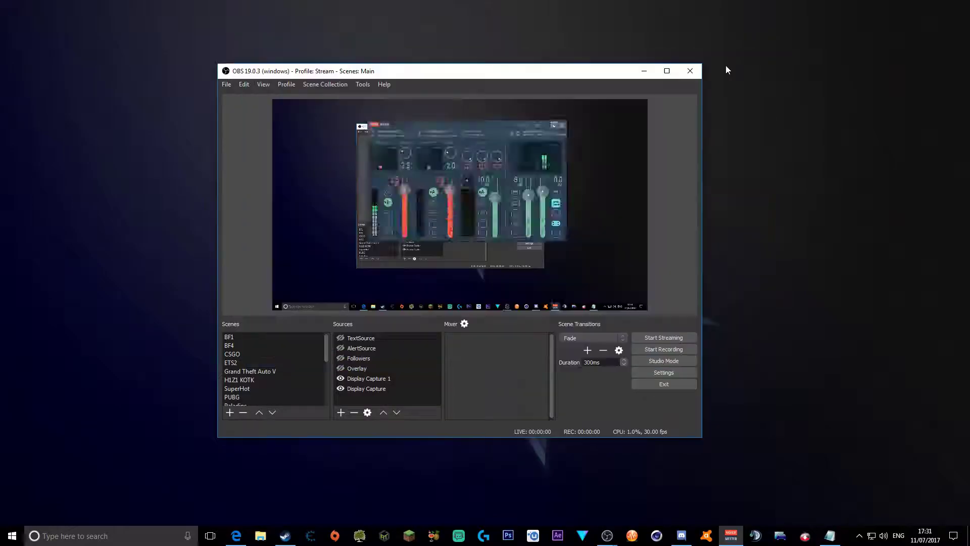
left_click(671, 371)
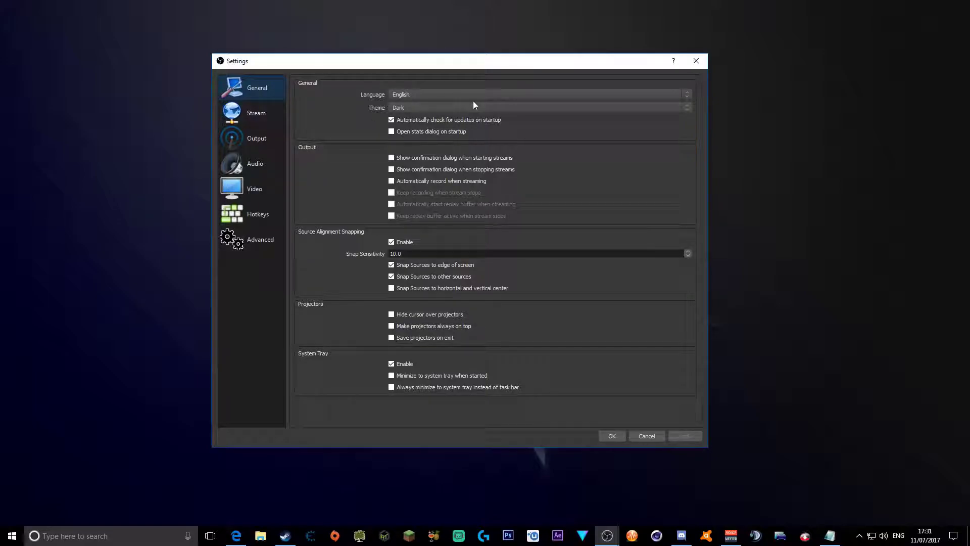
left_click(445, 108)
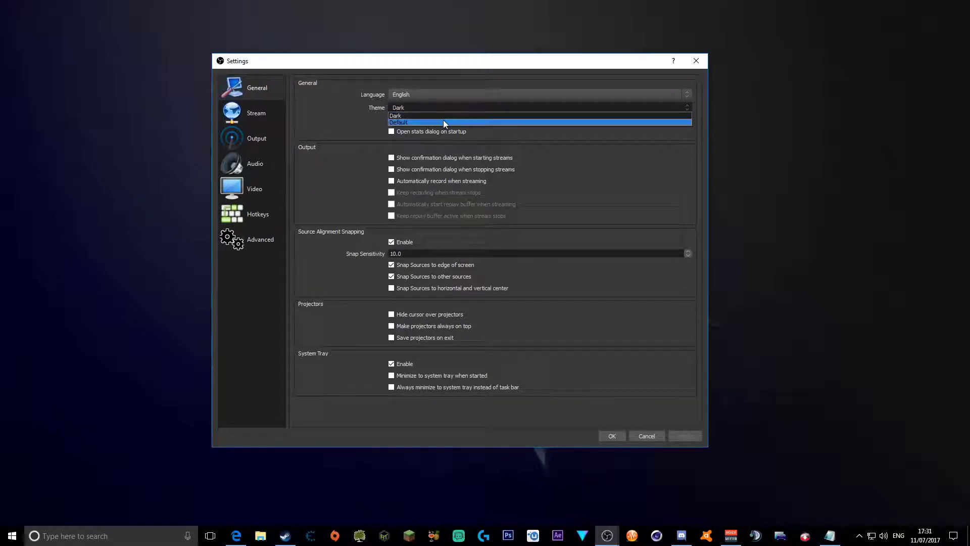
left_click(443, 122)
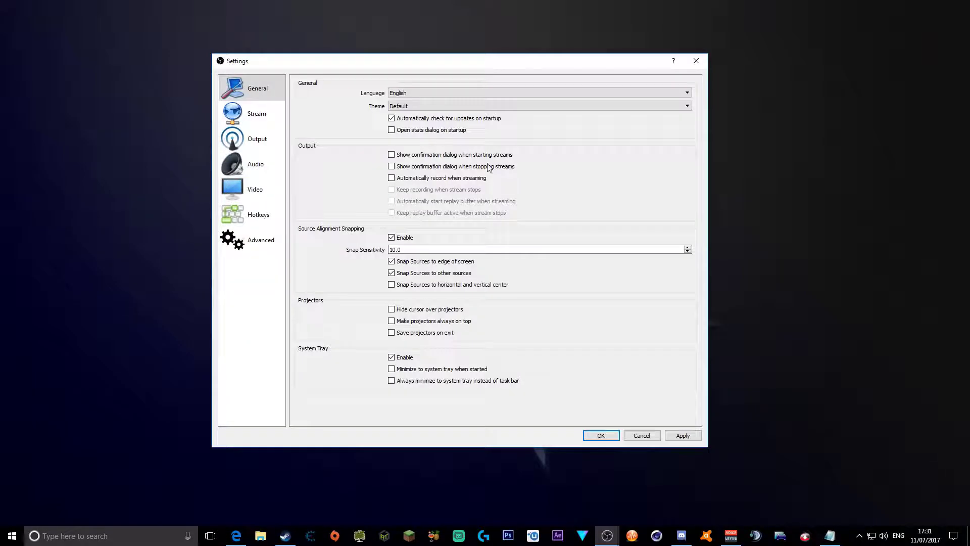
left_click(418, 110)
left_click(415, 116)
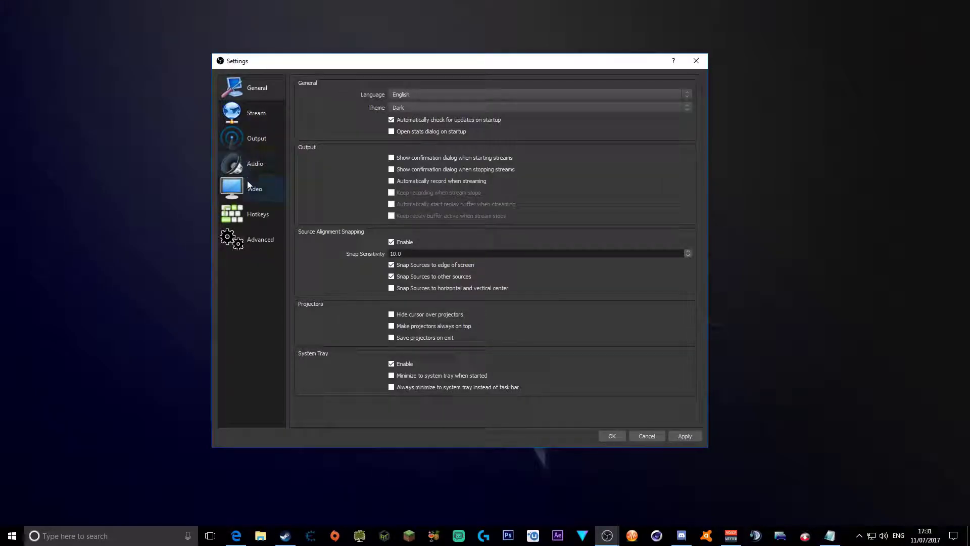
Step: On the Audio page, keep Stereo channels, choose VoiceMeeter Input for Desktop Audio and CABLE Input for Desktop Audio 2
left_click(271, 165)
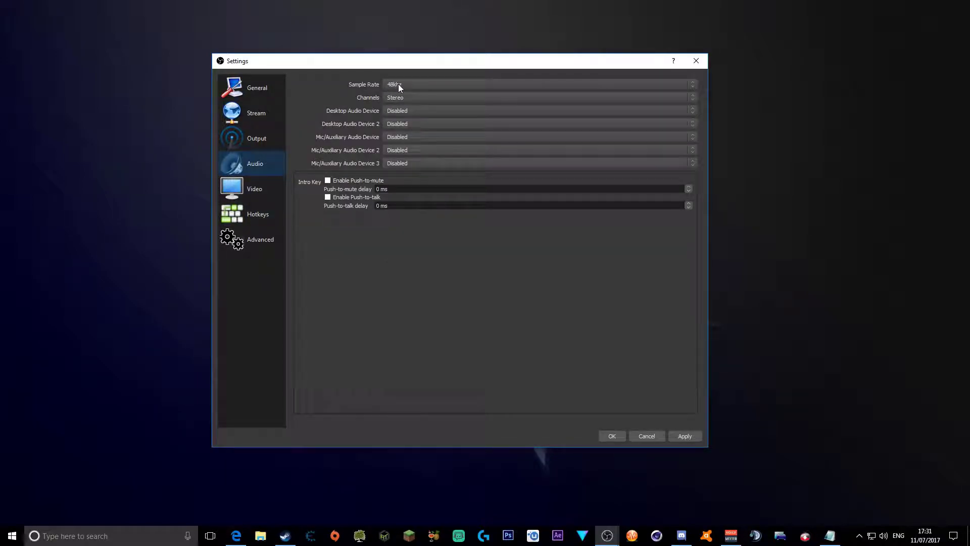
left_click(402, 97)
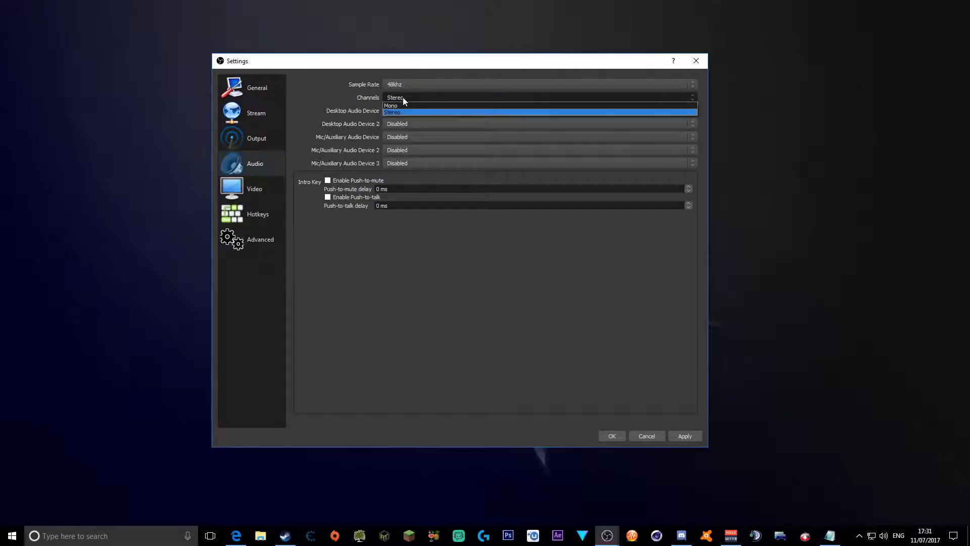
left_click(402, 97)
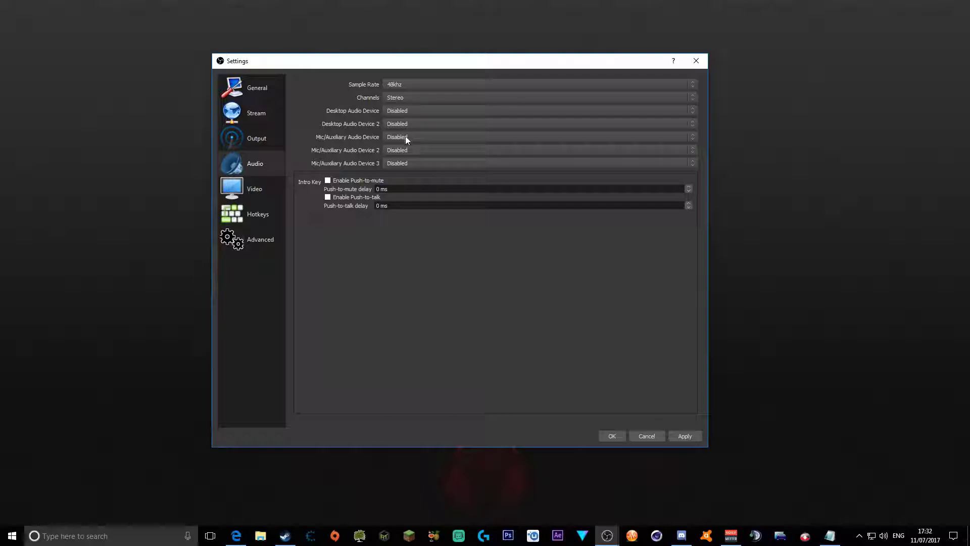
left_click(388, 112)
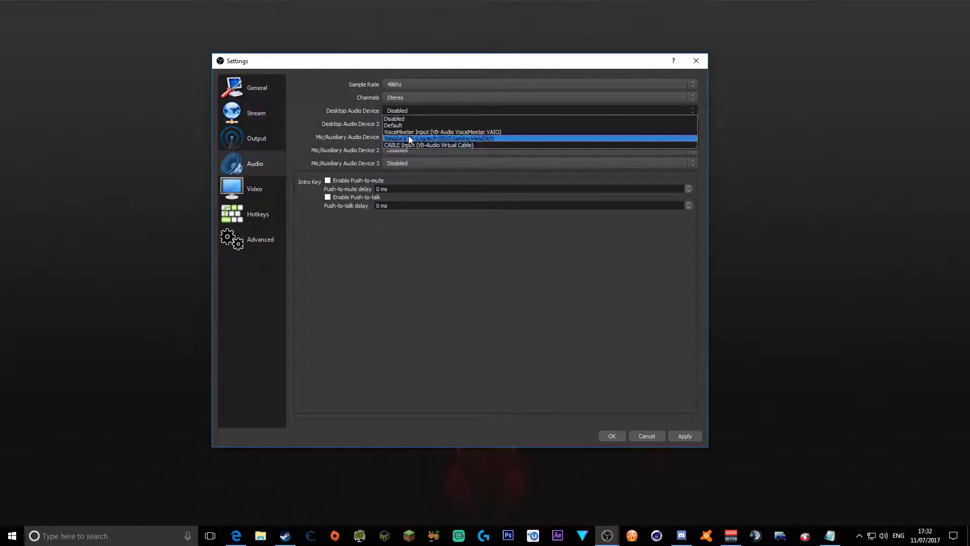
left_click(402, 132)
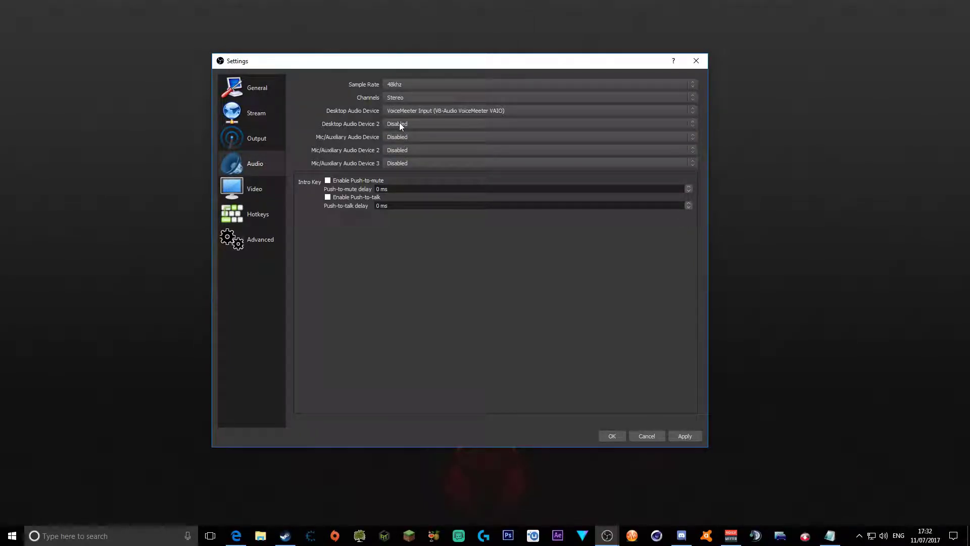
left_click(400, 123)
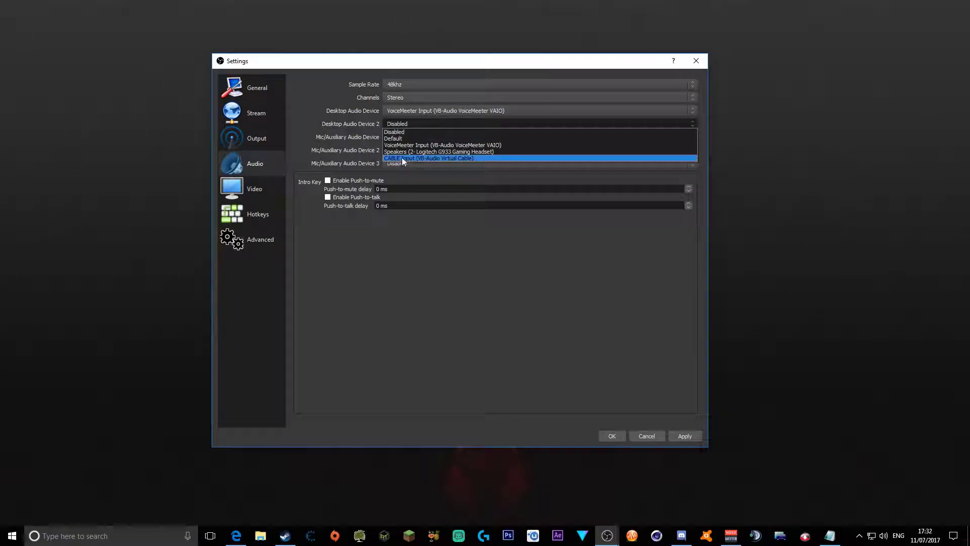
left_click(403, 158)
left_click(411, 125)
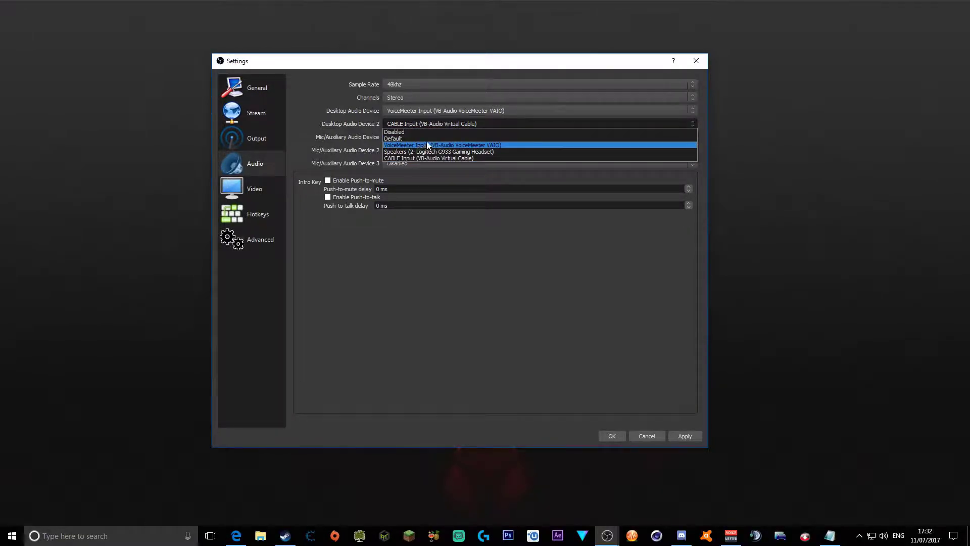
left_click(404, 158)
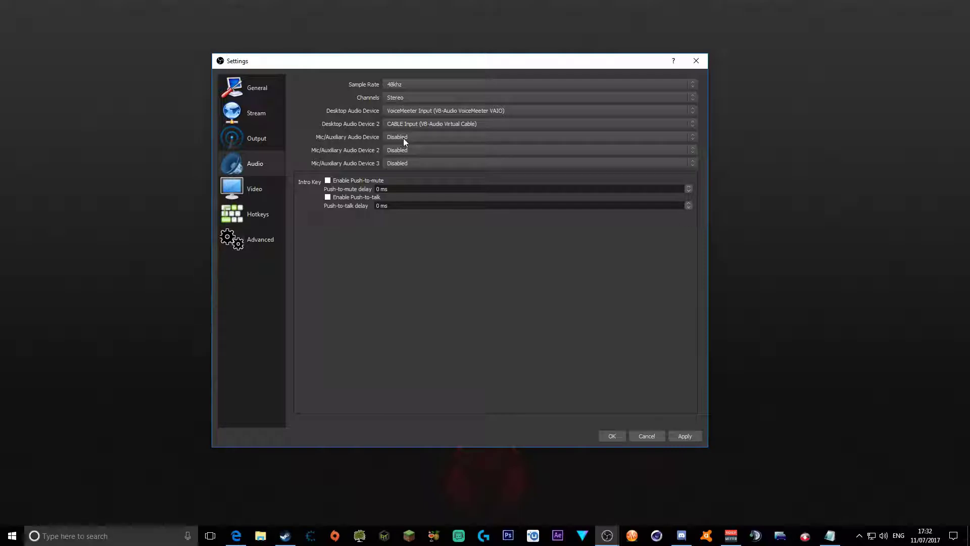
Step: Set Mic/Auxiliary Audio Device to VoiceMeeter Output and save the audio settings
left_click(404, 138)
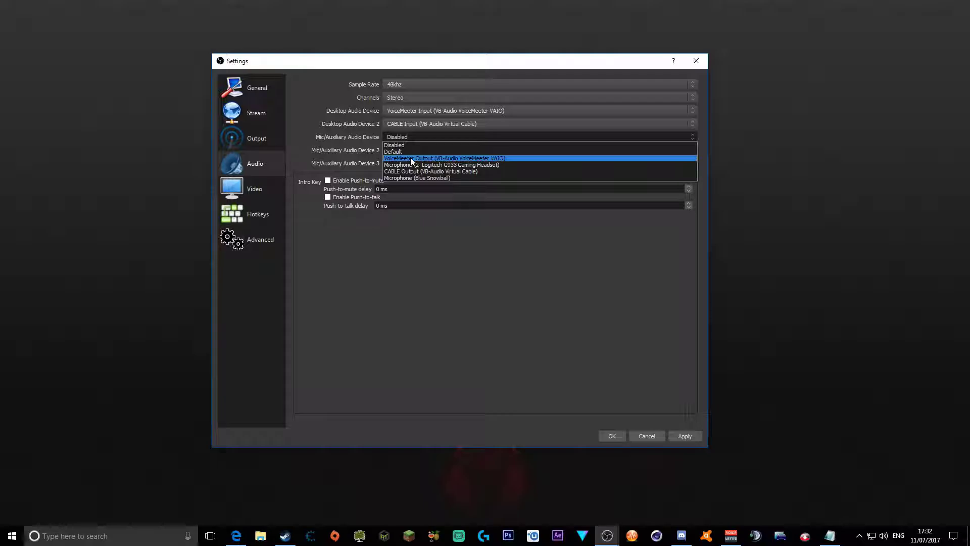
left_click(410, 157)
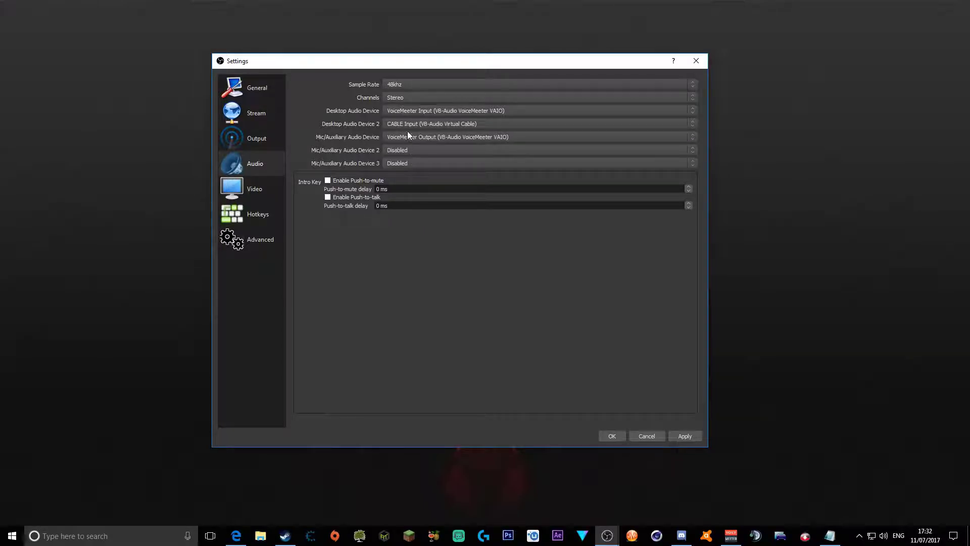
left_click_drag(412, 66, 386, 75)
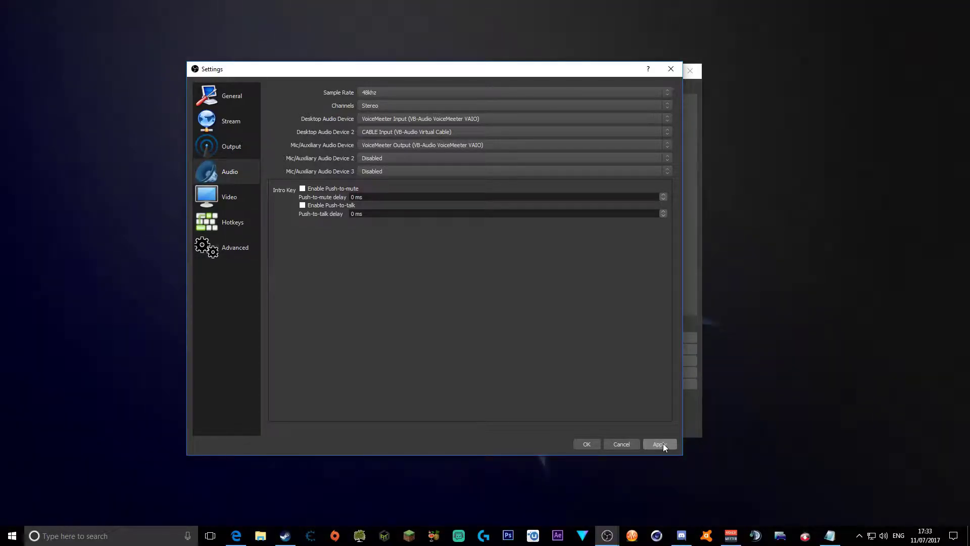
left_click(586, 445)
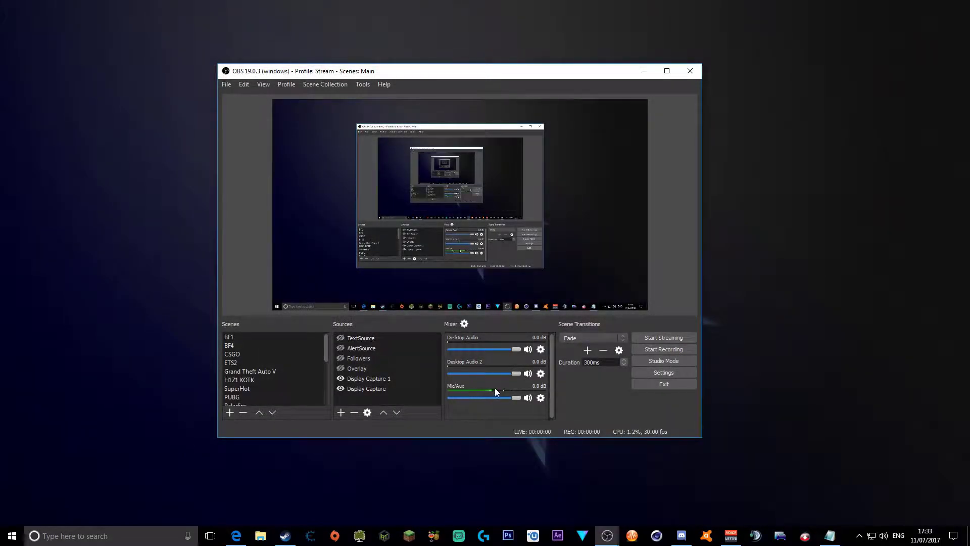
Step: In Advanced Audio Properties, lower the Desktop Audio volume to 31% (-10 dB)
left_click(464, 324)
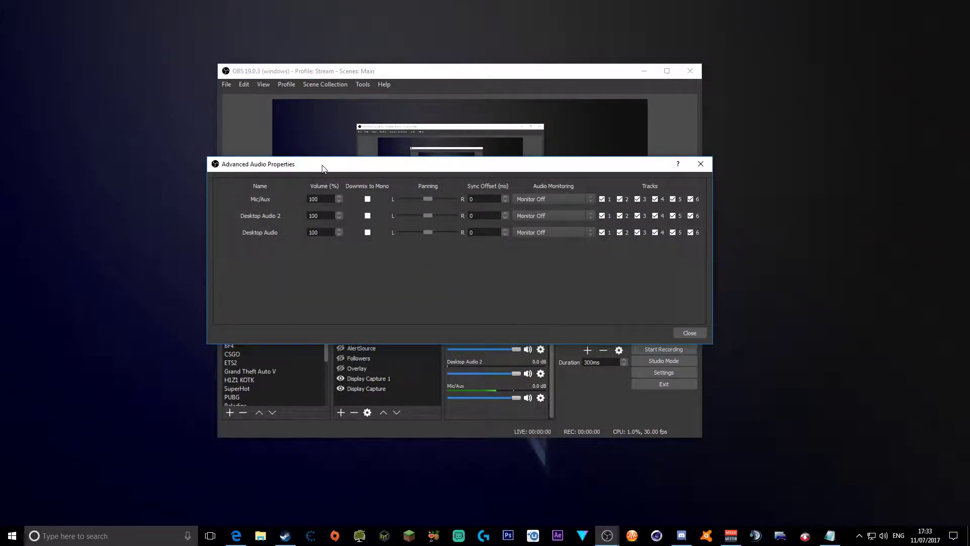
left_click_drag(323, 168, 317, 168)
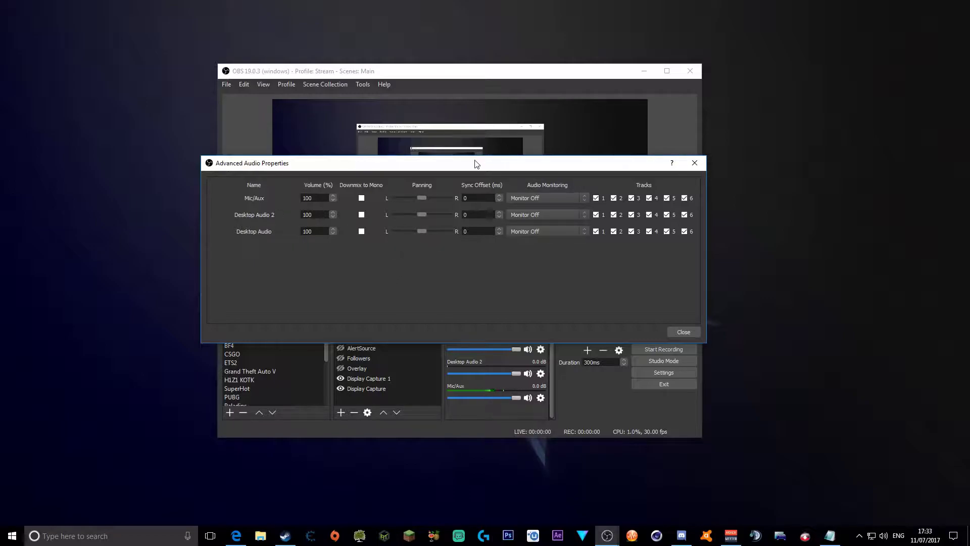
left_click_drag(477, 161, 478, 145)
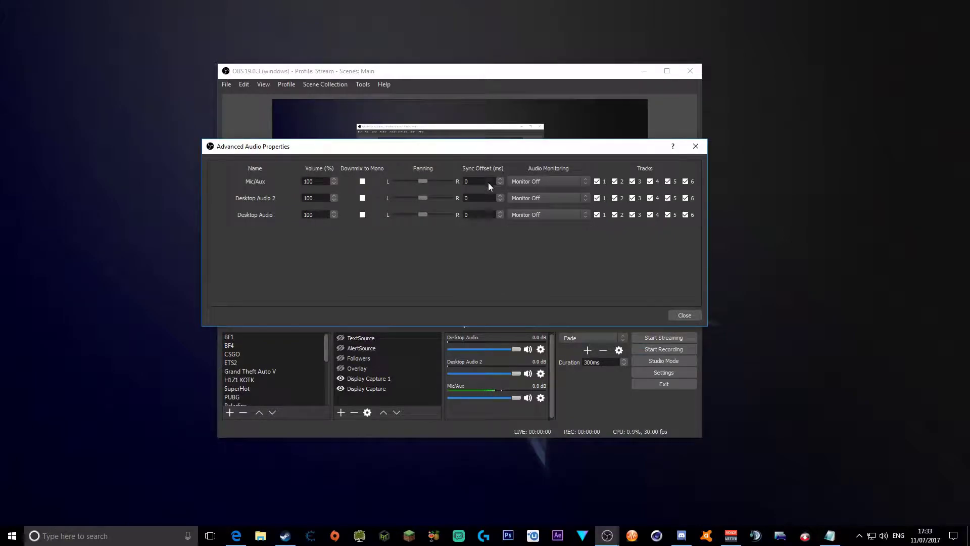
left_click_drag(515, 348, 497, 348)
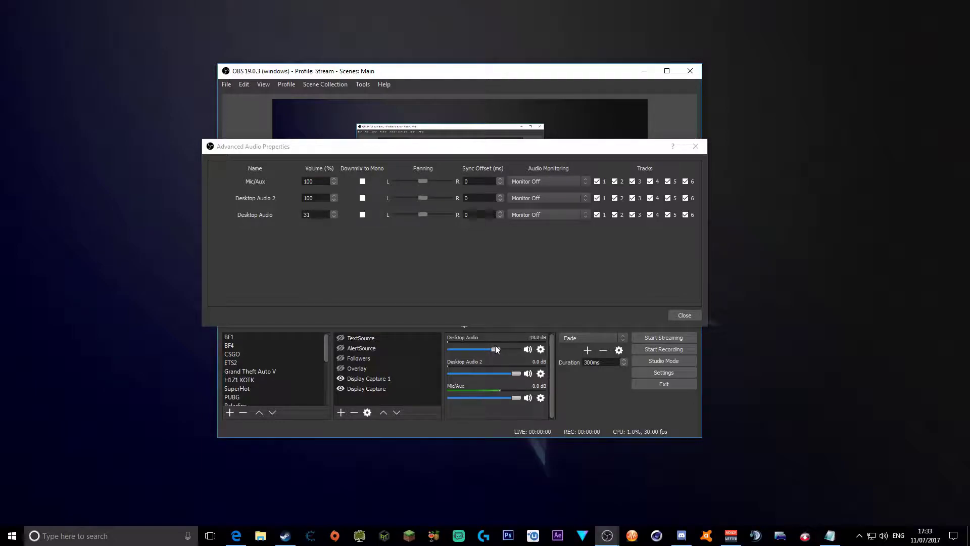
left_click(334, 216)
left_click(334, 217)
left_click(334, 217)
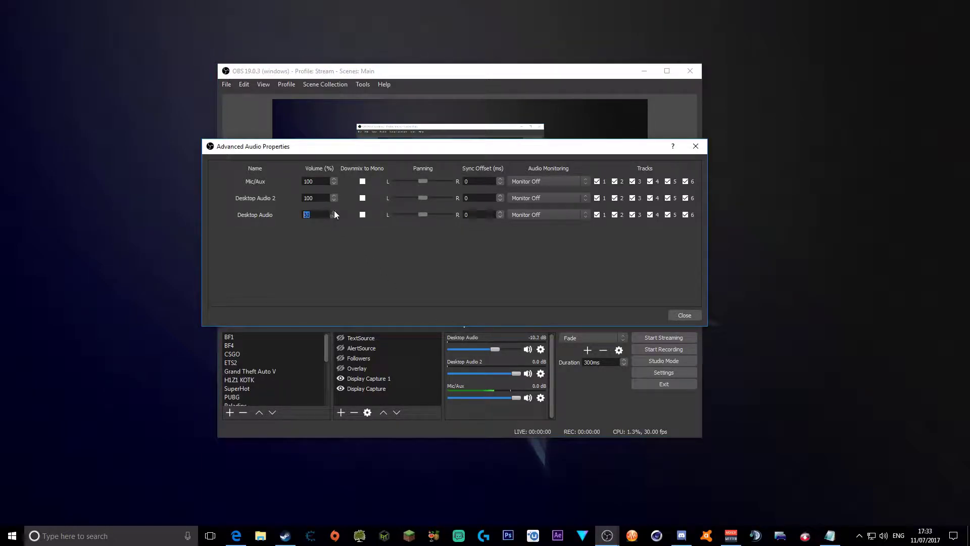
left_click_drag(495, 349, 496, 348)
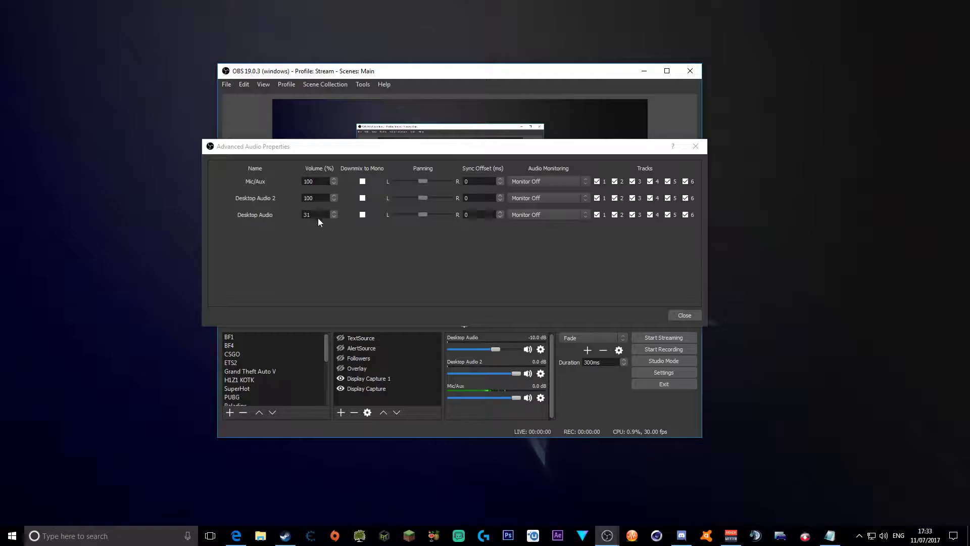
Step: Set the Mic/Aux volume to 150 and close Advanced Audio Properties
left_click(321, 181)
left_click_drag(314, 181, 304, 182)
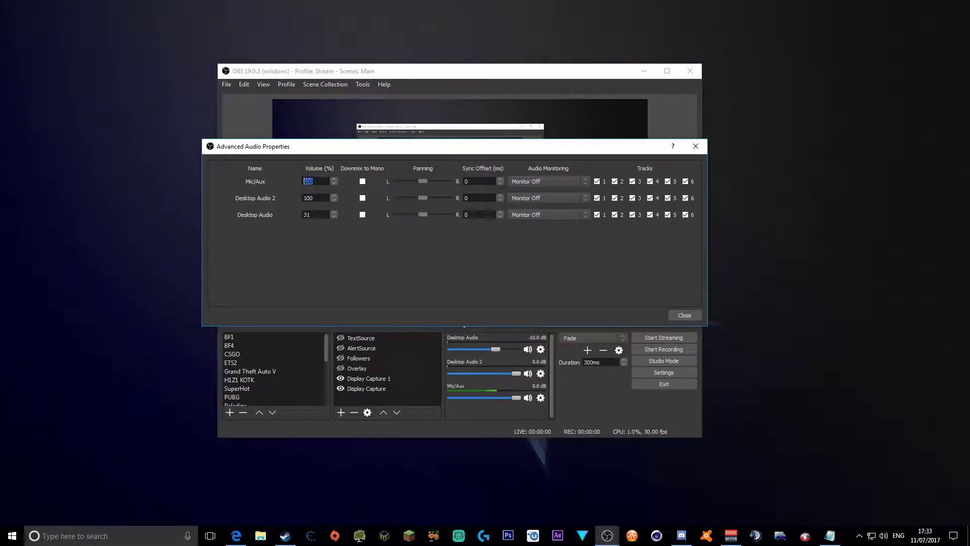
type("150")
left_click(677, 315)
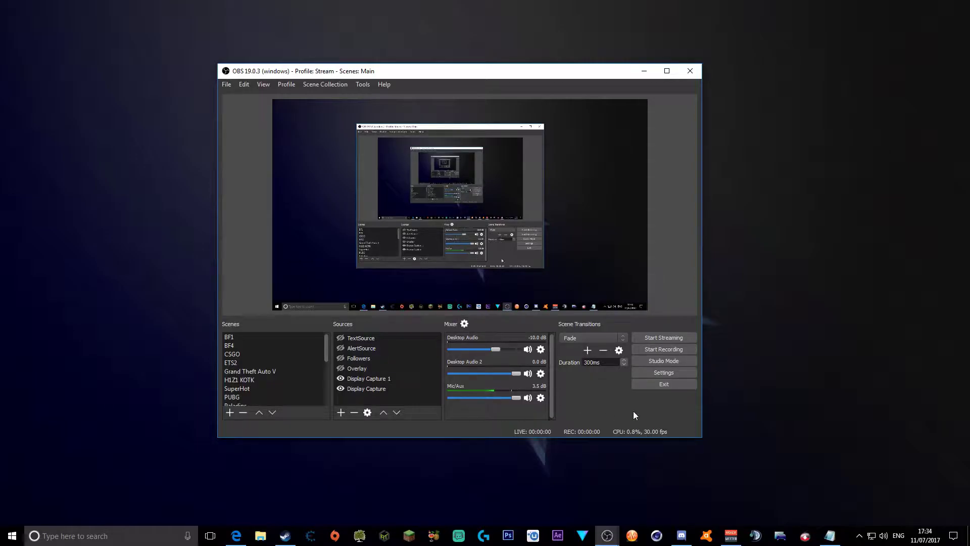
Step: Bring the VoiceMeeter mixer to the front and move it into view
left_click(730, 536)
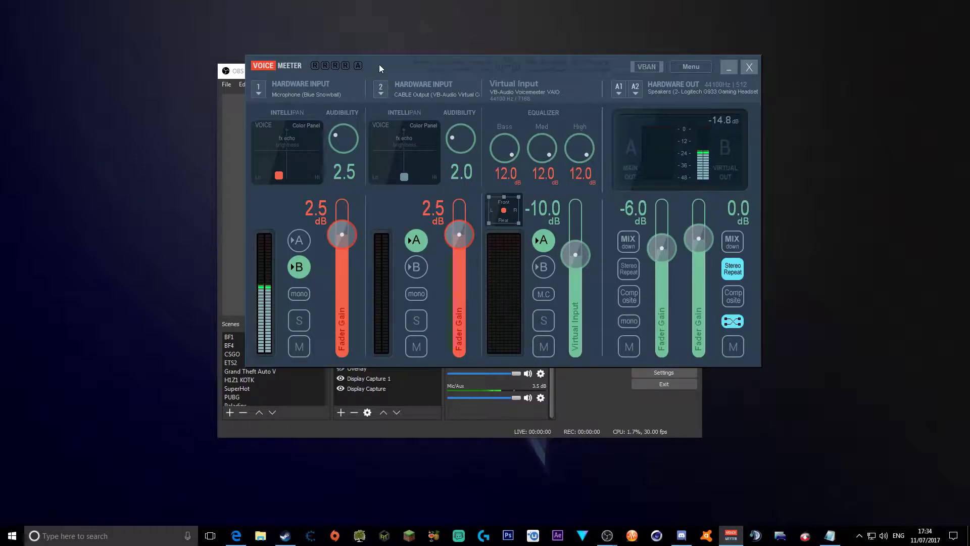
left_click_drag(379, 65, 356, 61)
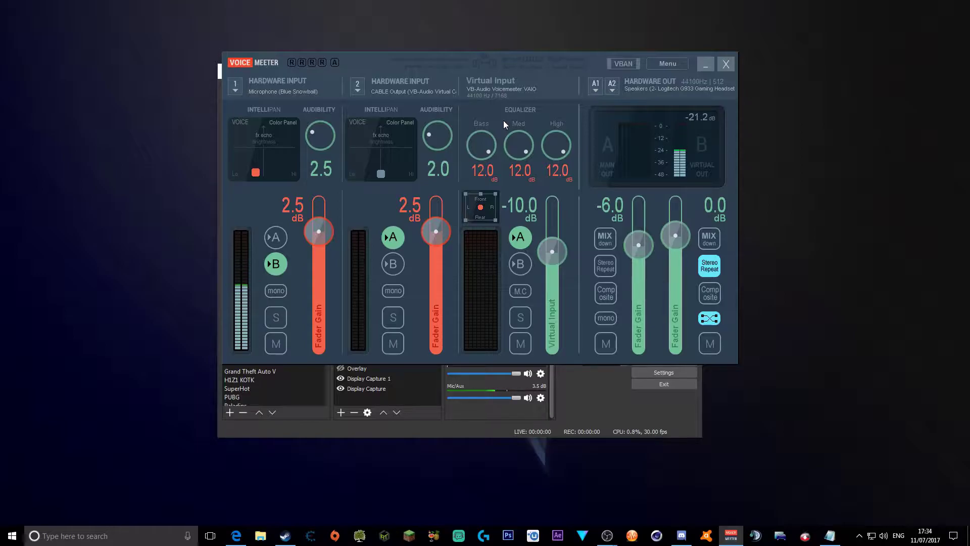
Step: In OBS Output settings, keep the streaming audio track on track 1 and save
left_click(582, 368)
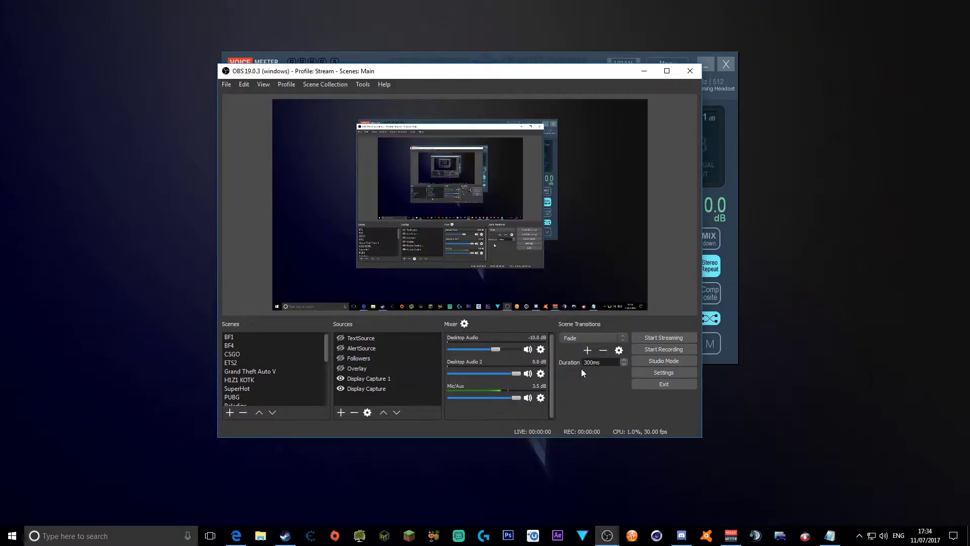
left_click(652, 372)
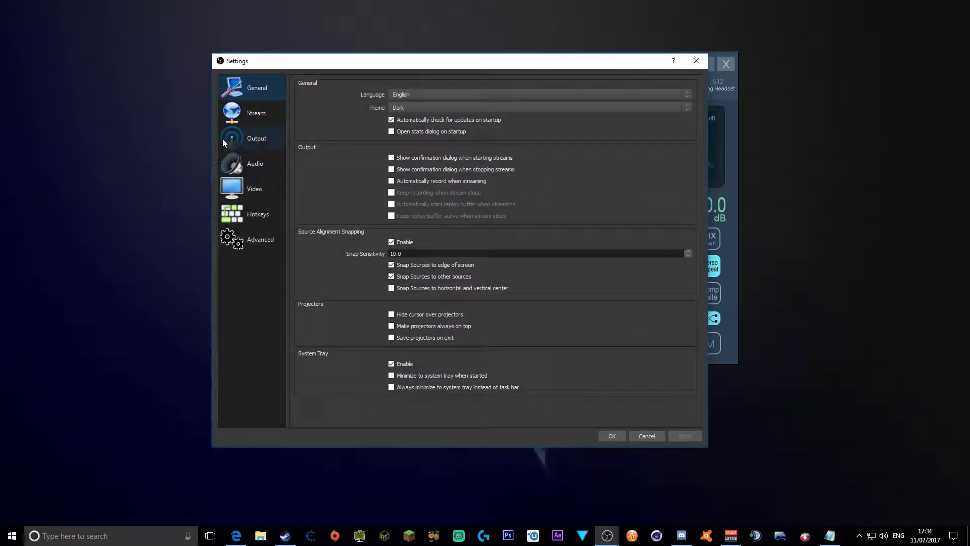
left_click(223, 139)
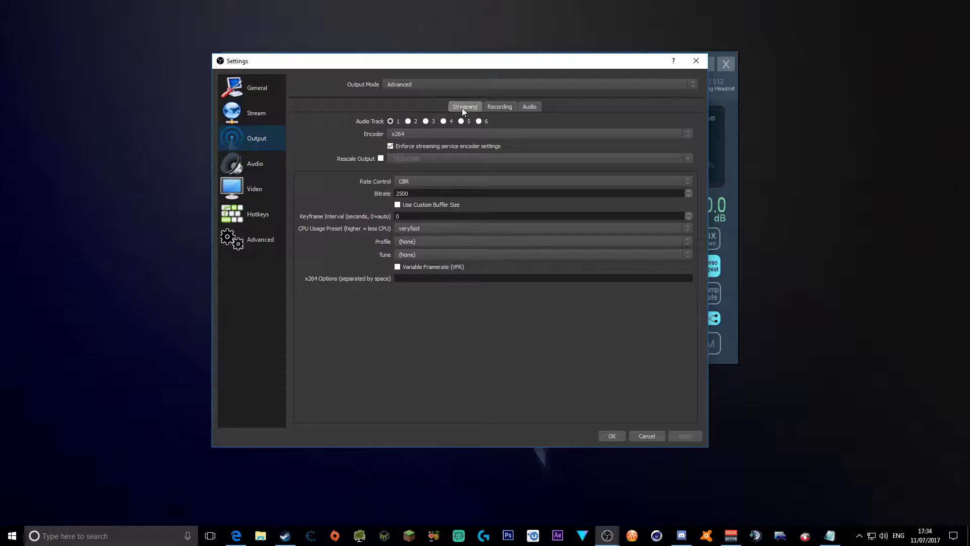
left_click(396, 121)
left_click(426, 122)
left_click(390, 121)
left_click(609, 436)
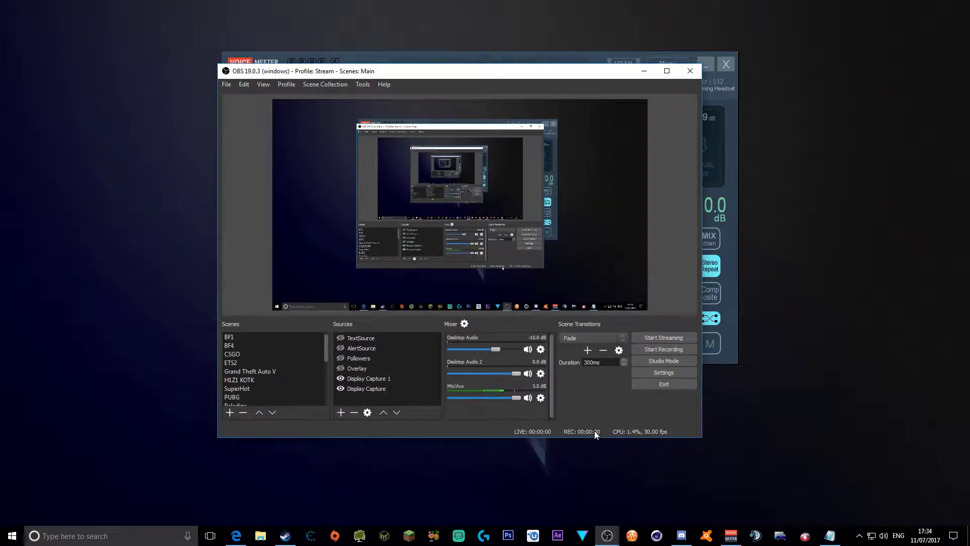
Step: In Advanced Audio Properties, untick track 3 for all sources and track 4 for desktop sources
left_click(463, 323)
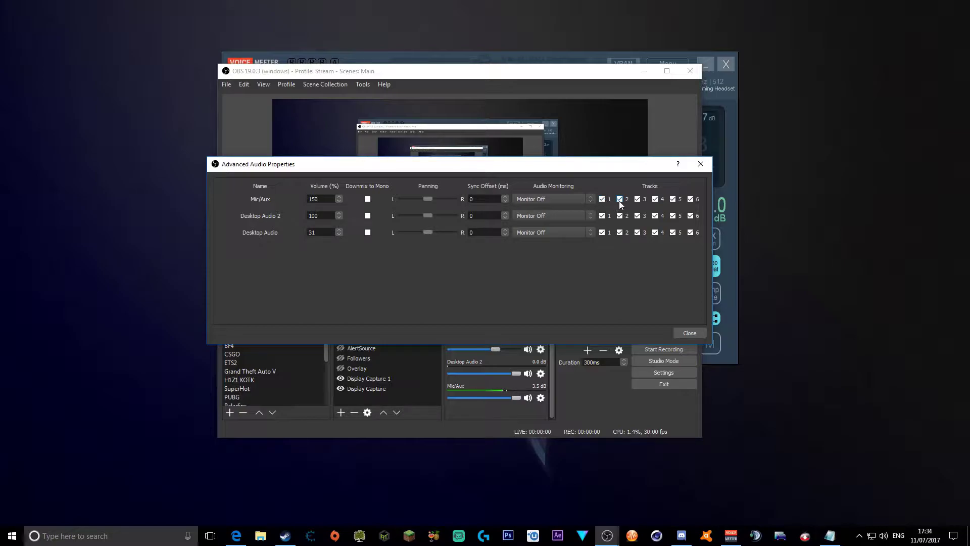
left_click(637, 198)
left_click(638, 215)
left_click(638, 232)
left_click(655, 232)
left_click(655, 216)
Step: Untick extra tracks 5, 6 and 2, then tick track 2 for Mic/Aux and track 4 for Desktop Audio
left_click(673, 232)
left_click(690, 232)
left_click(691, 215)
left_click(620, 200)
left_click(620, 216)
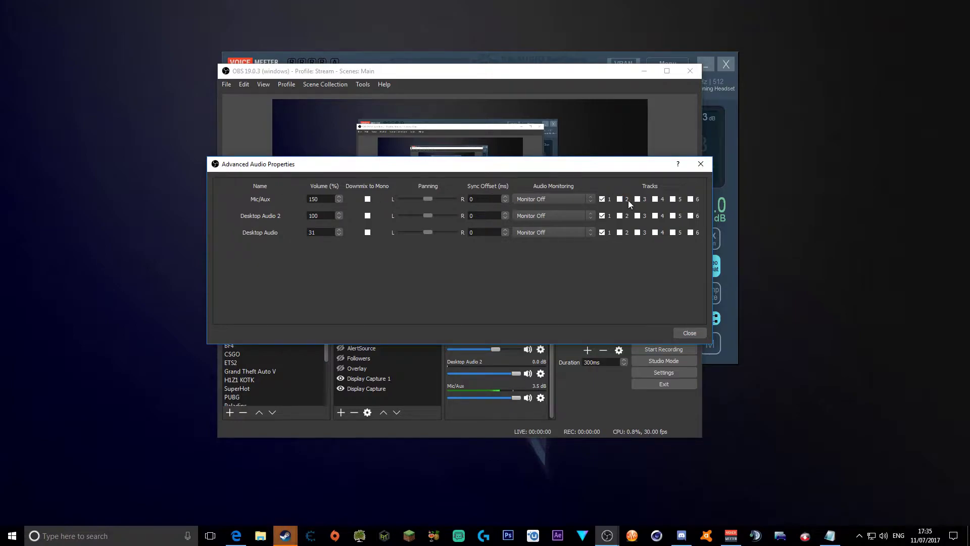
left_click(620, 199)
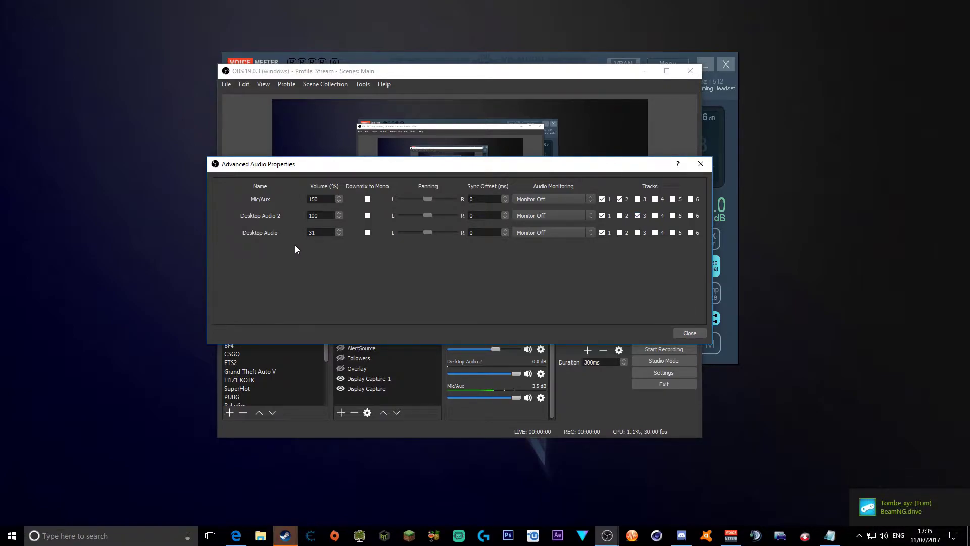
left_click(656, 232)
Step: Close the audio properties, enable recording audio tracks 2, 3 and 4 in Output settings, and save
left_click(688, 333)
left_click(663, 372)
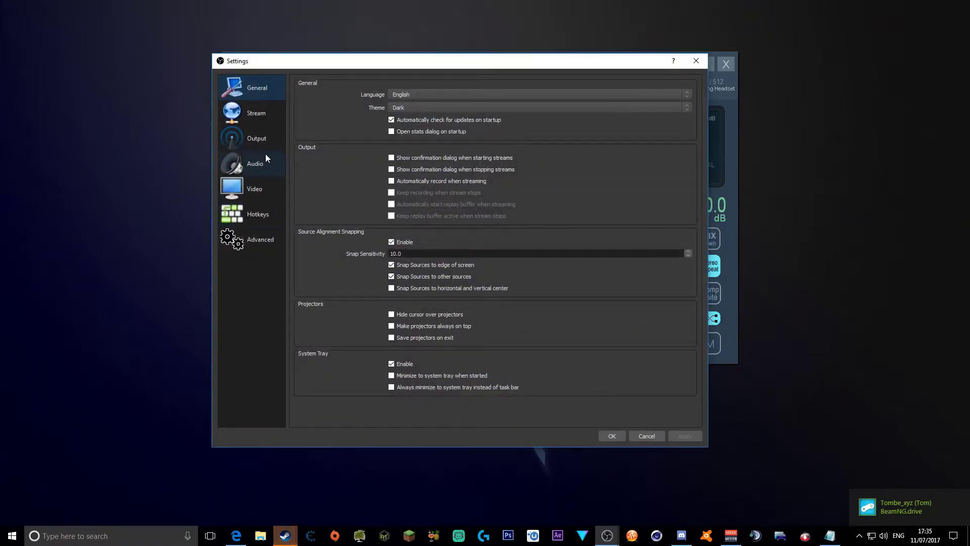
left_click(247, 132)
left_click(493, 109)
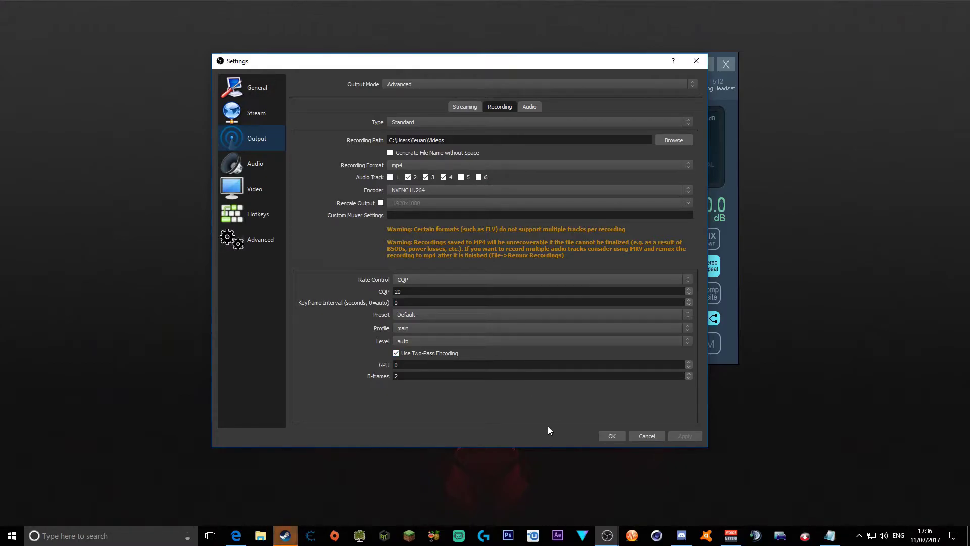
left_click(614, 436)
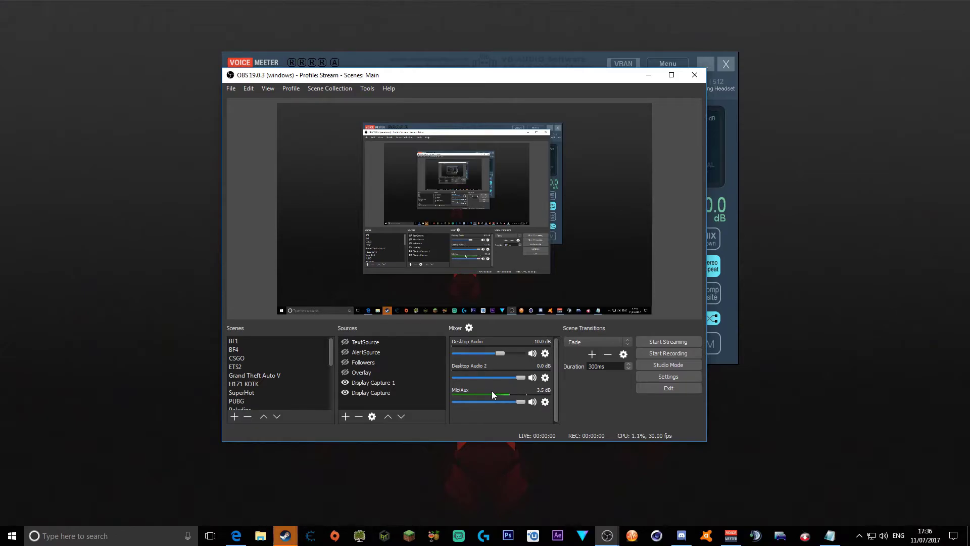
left_click(353, 62)
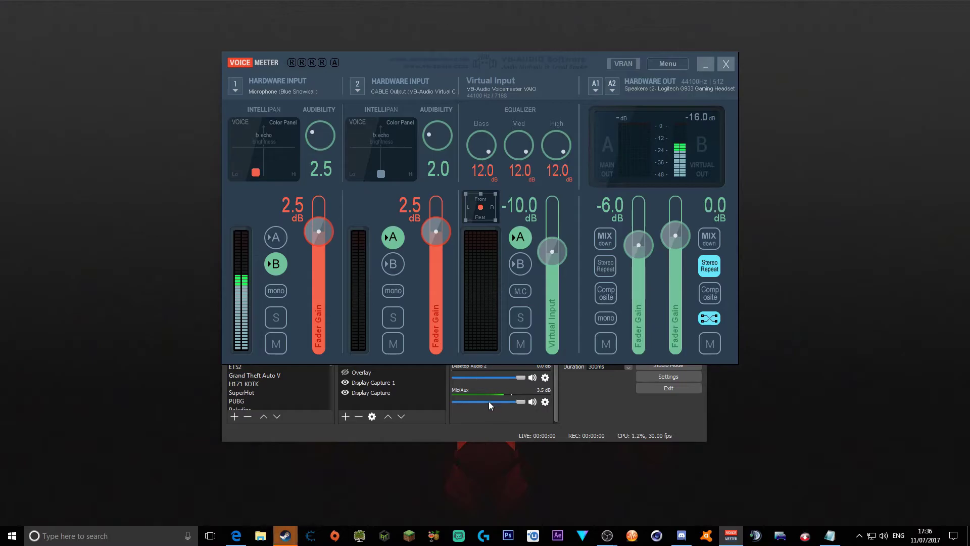
left_click(499, 423)
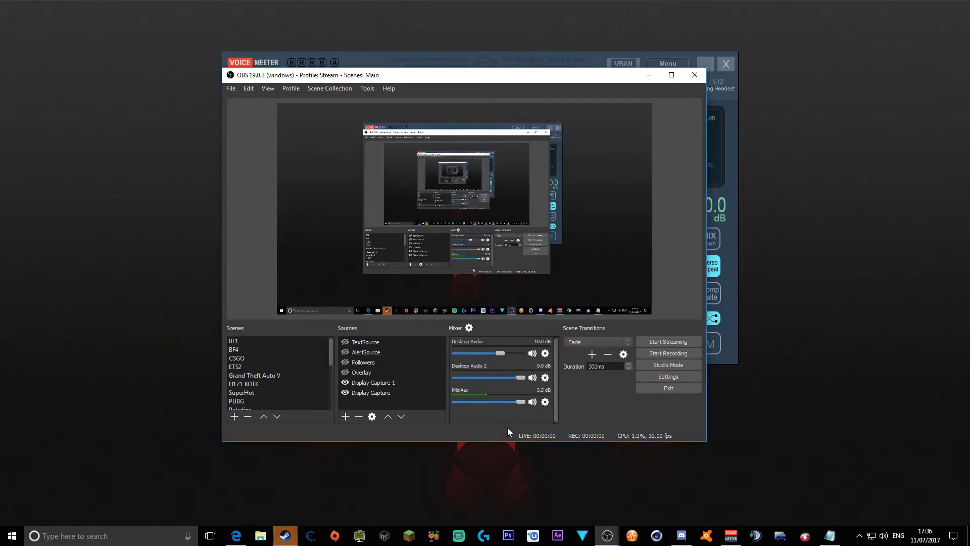